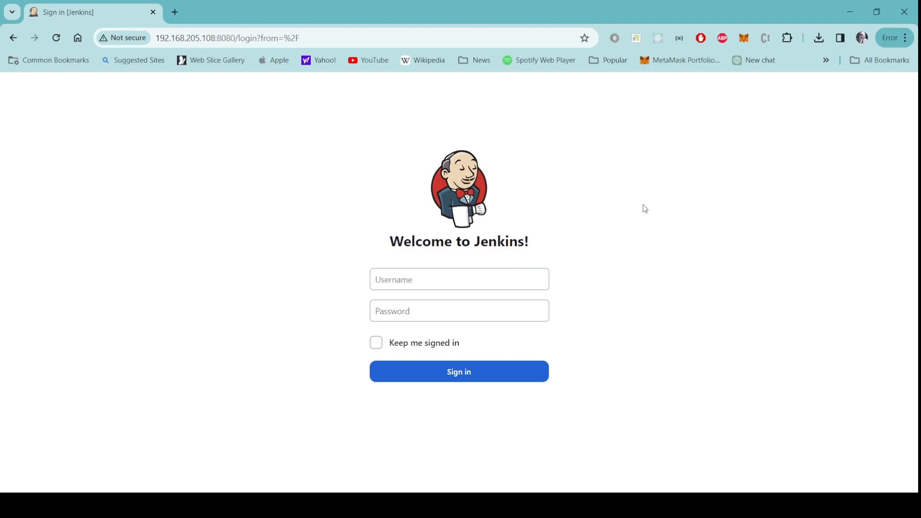
Step: Sign in to Jenkins with the administrator username and the account password
click(477, 280)
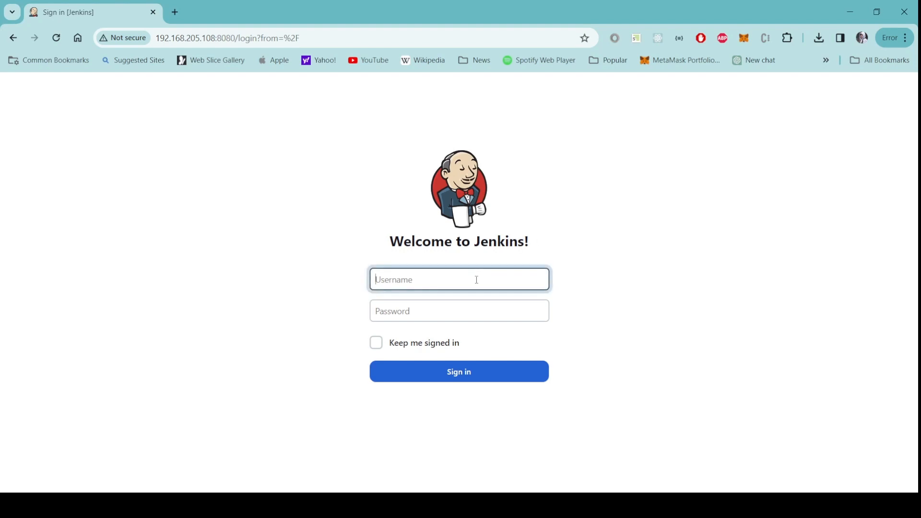
text(administrator)
key(Tab)
text(a*********)
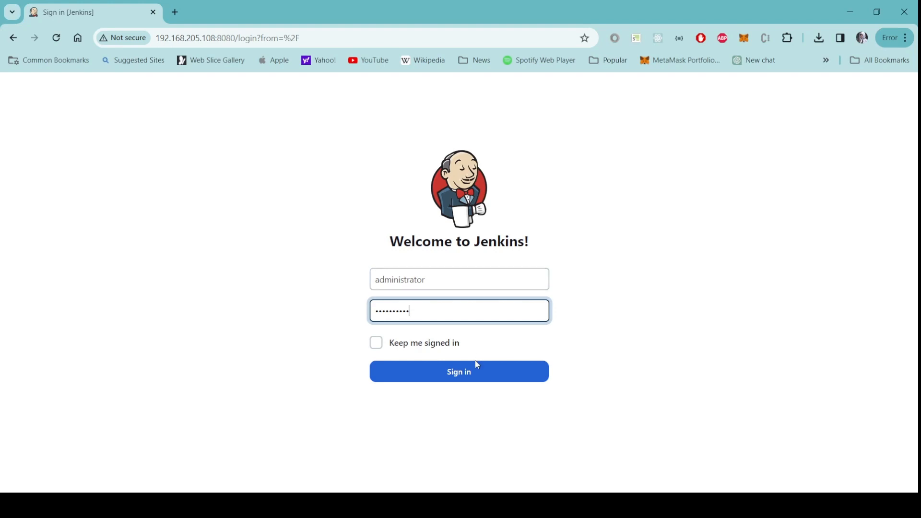
click(465, 376)
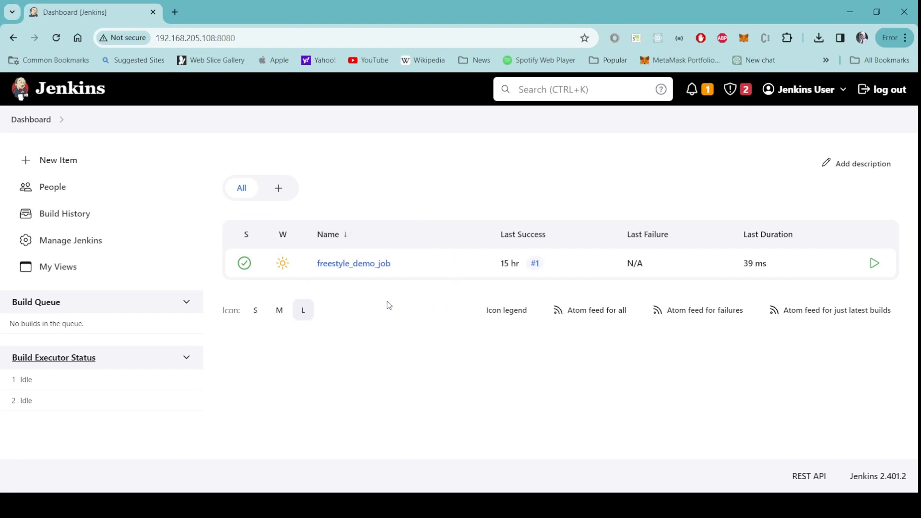
Step: Create a new Freestyle project item named freestyle_job_with_artifacts
click(57, 161)
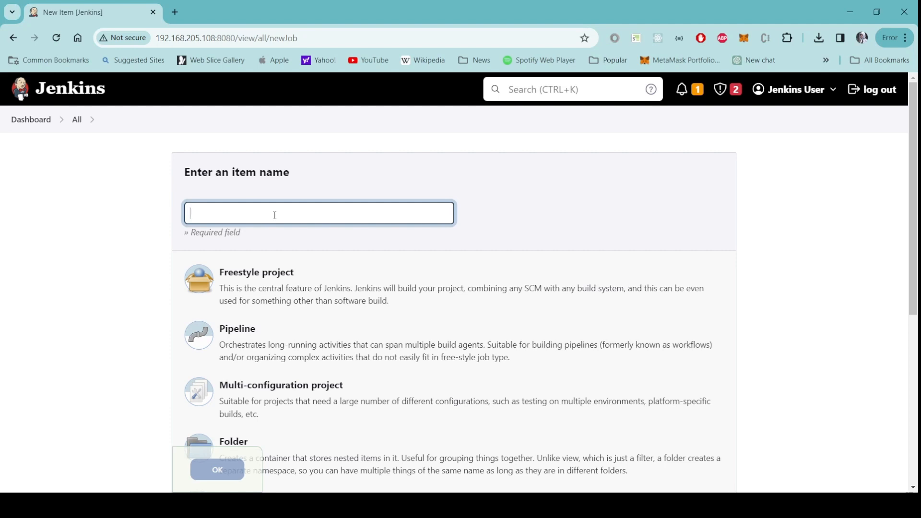
text(freestyle_job_with_artifacts)
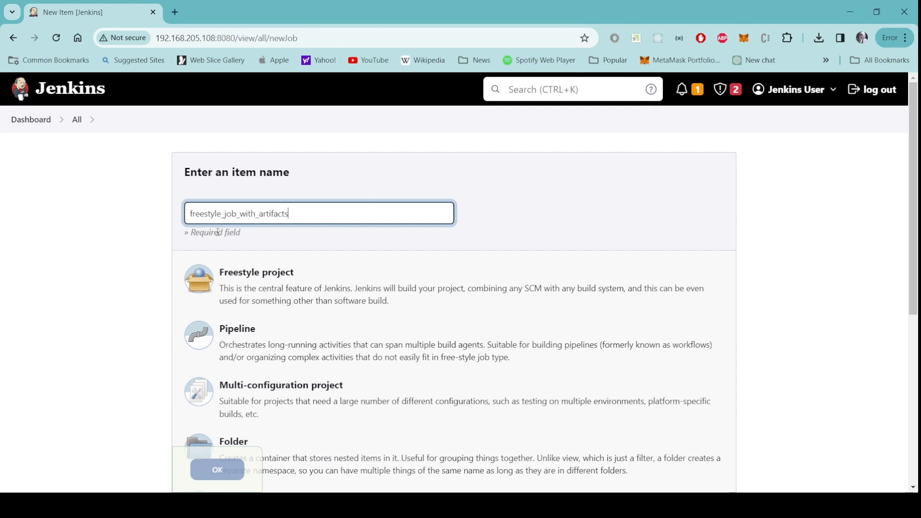
click(335, 292)
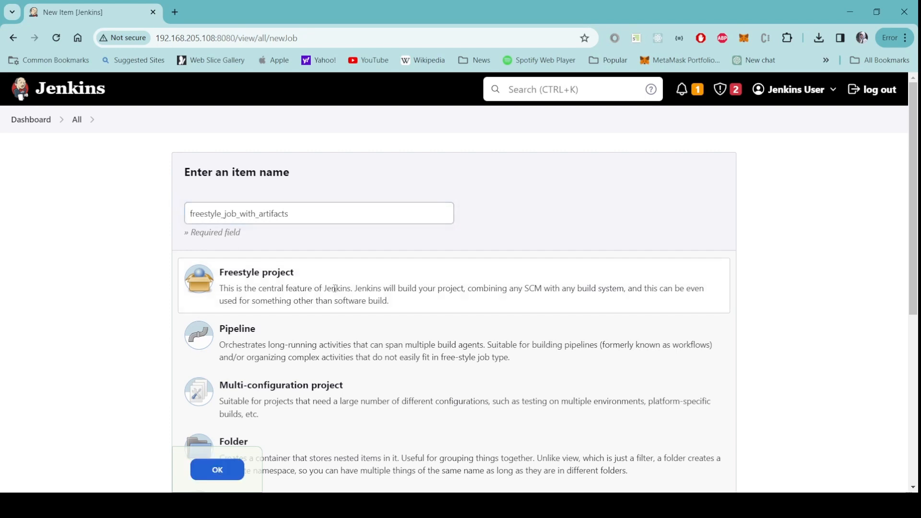
click(230, 474)
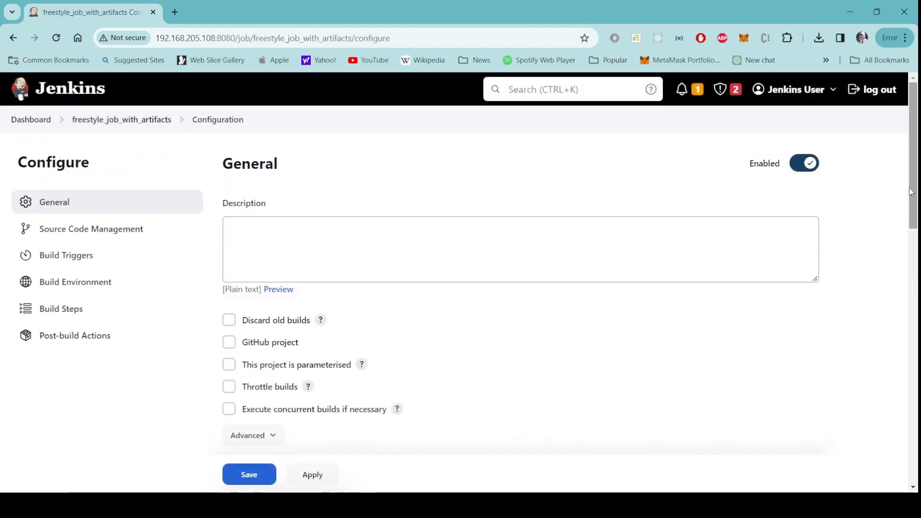
Step: Set the job description to "This is a freestyle job demo. This job involves artifacts"
click(446, 240)
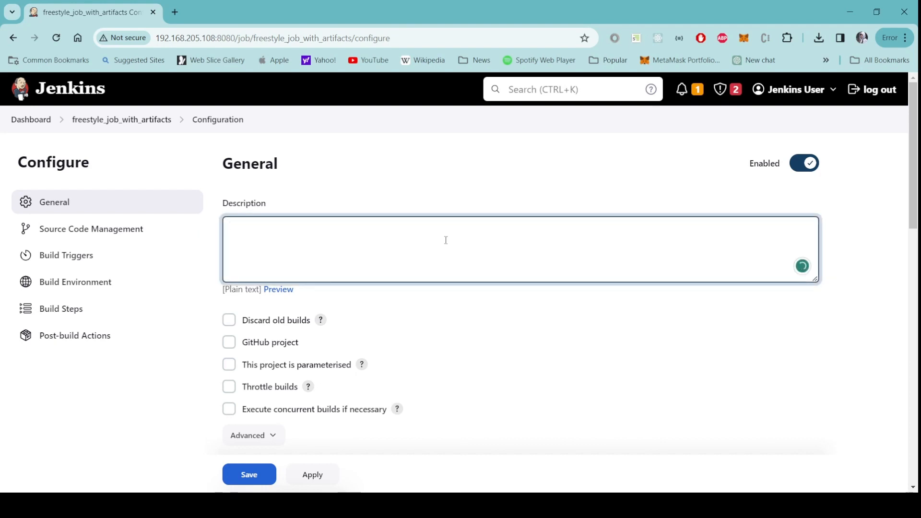
text(This is a freestyle job demo)
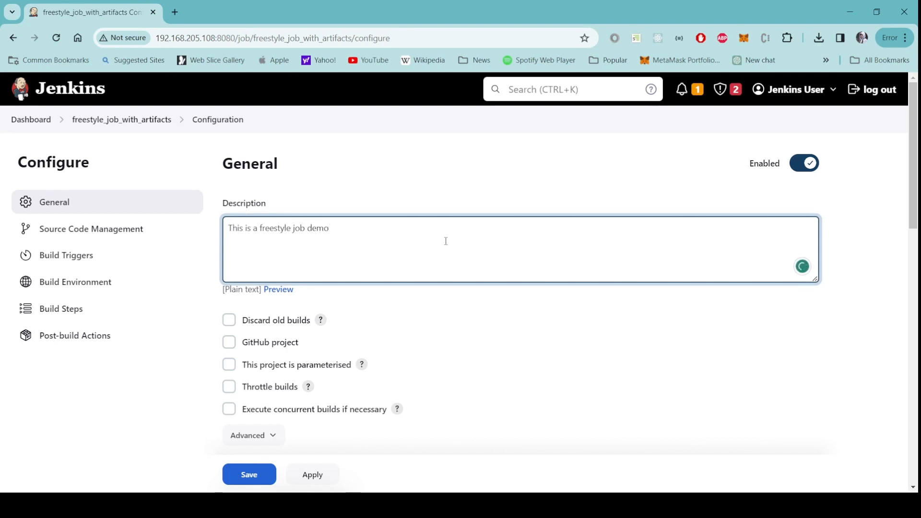
text(. This job involves arti)
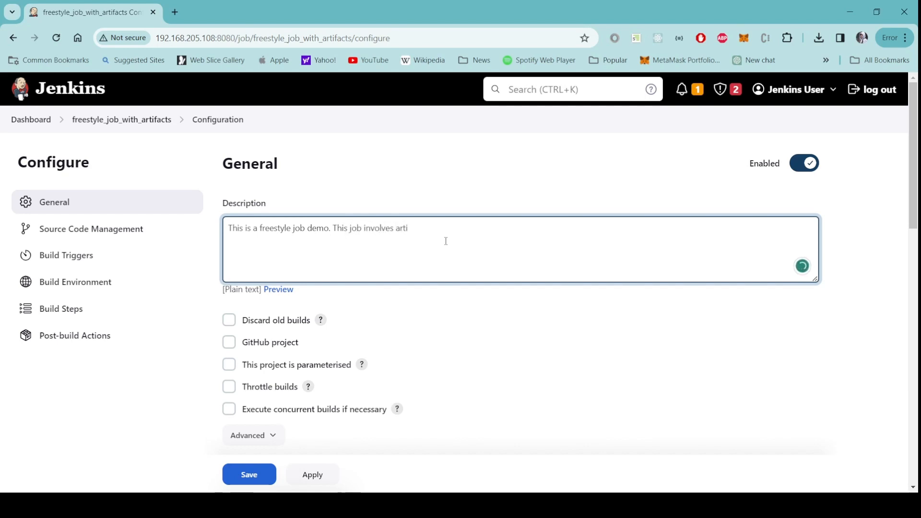
text(facts)
Step: Enable the Delete workspace before build starts build environment option
scroll(499, 348, down, 6)
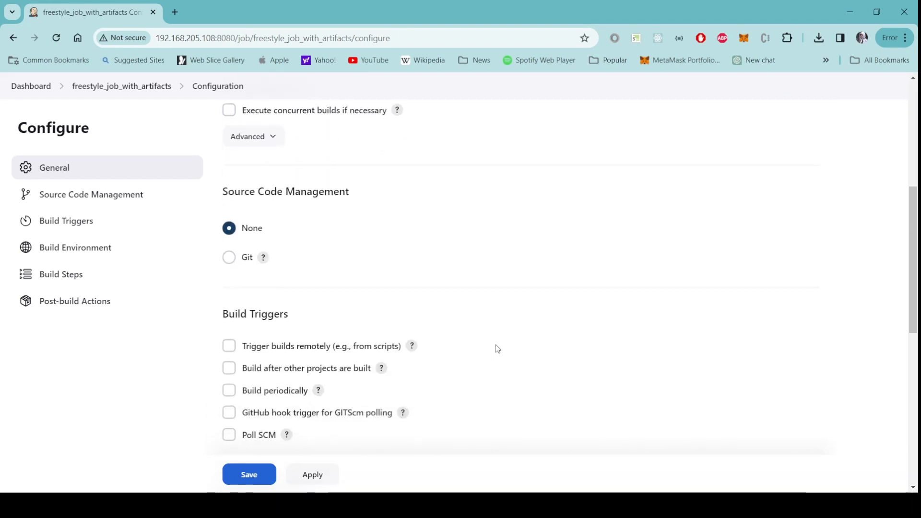
scroll(497, 348, down, 2)
scroll(498, 349, down, 2)
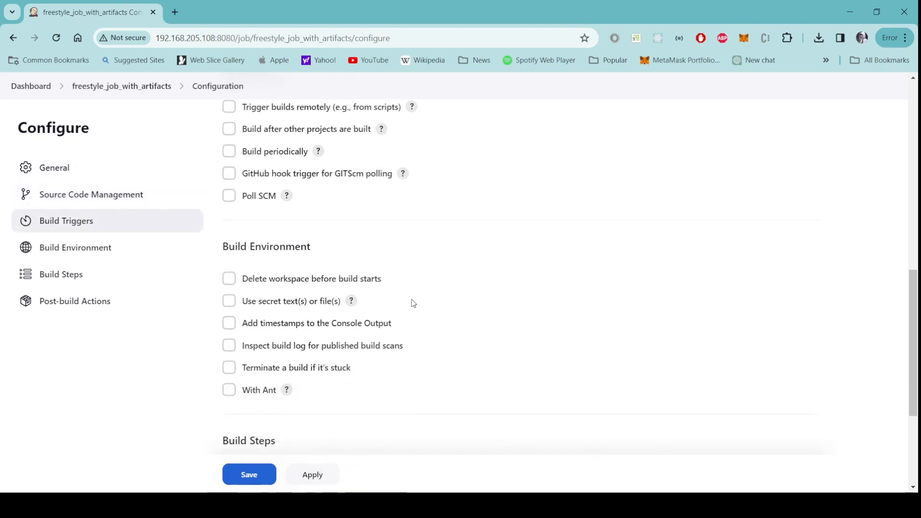
click(229, 279)
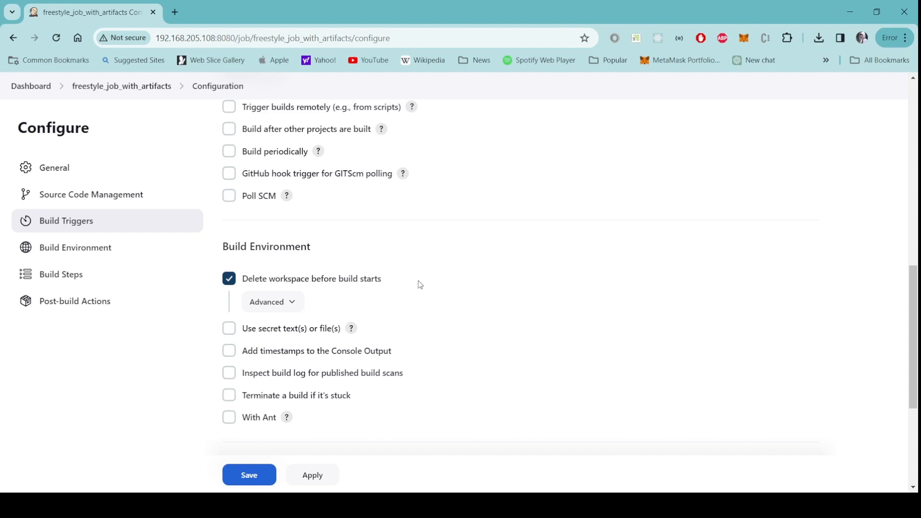
Step: Add an Execute shell build step with the command touch my_artifact.txt
scroll(418, 285, down, 5)
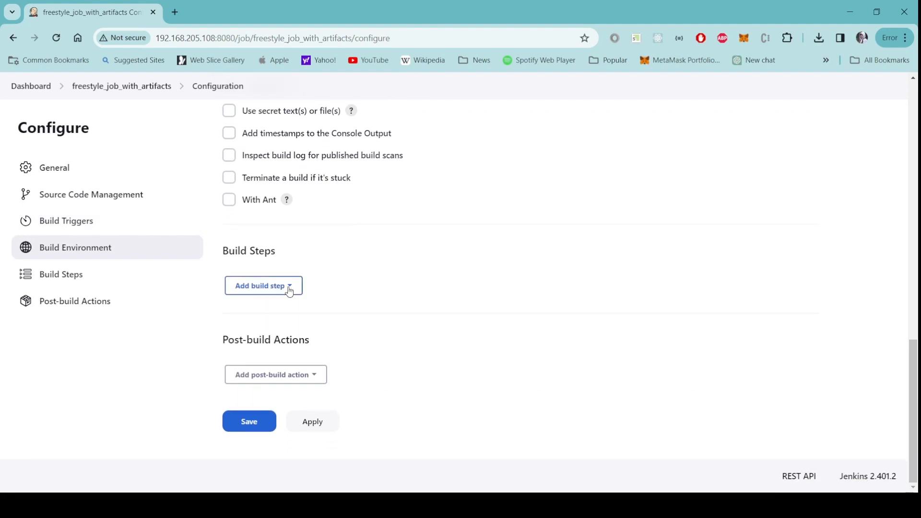
click(291, 290)
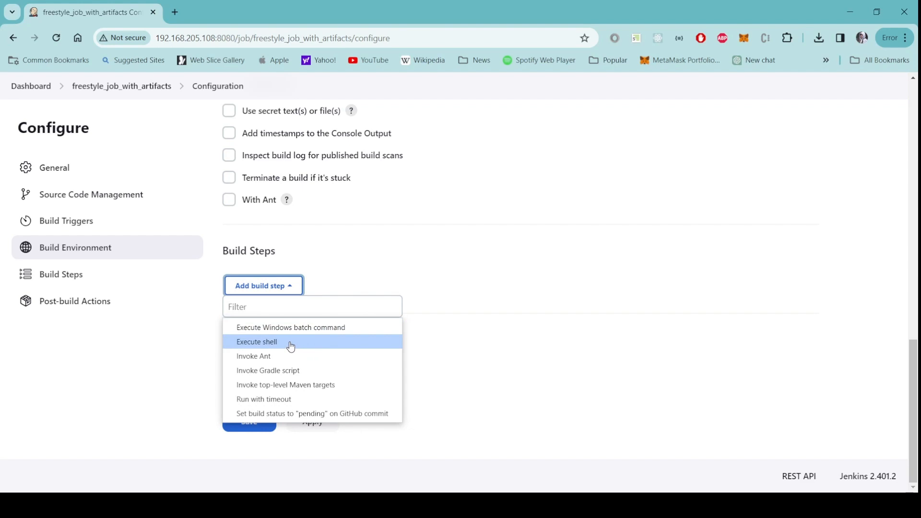
click(291, 344)
click(320, 370)
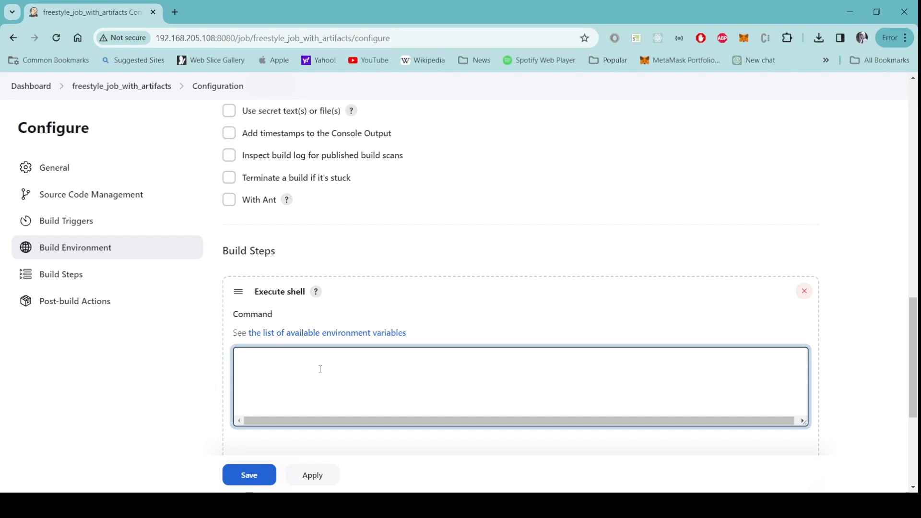
text(otu)
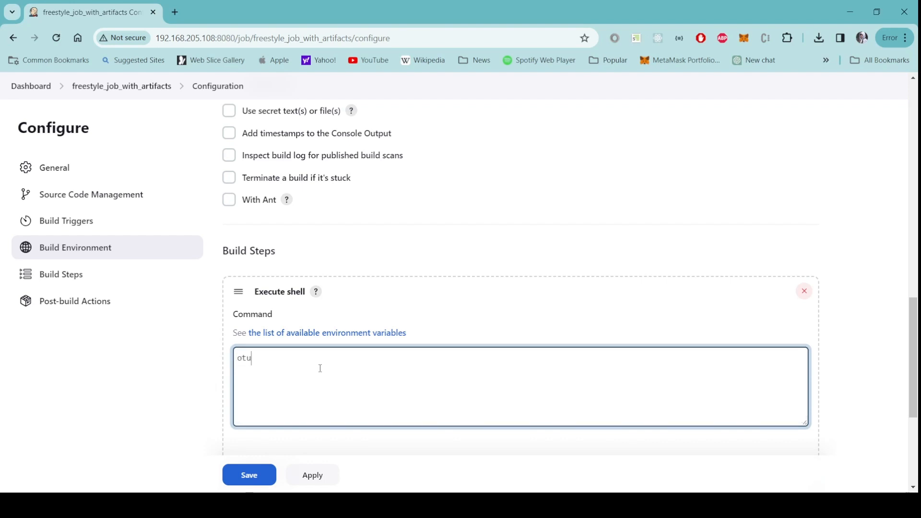
key(BackSpace)
key(BackSpace)
key(BackSpace)
text(touch my_artifact.txt)
key(Return)
scroll(311, 382, down, 2)
click(287, 361)
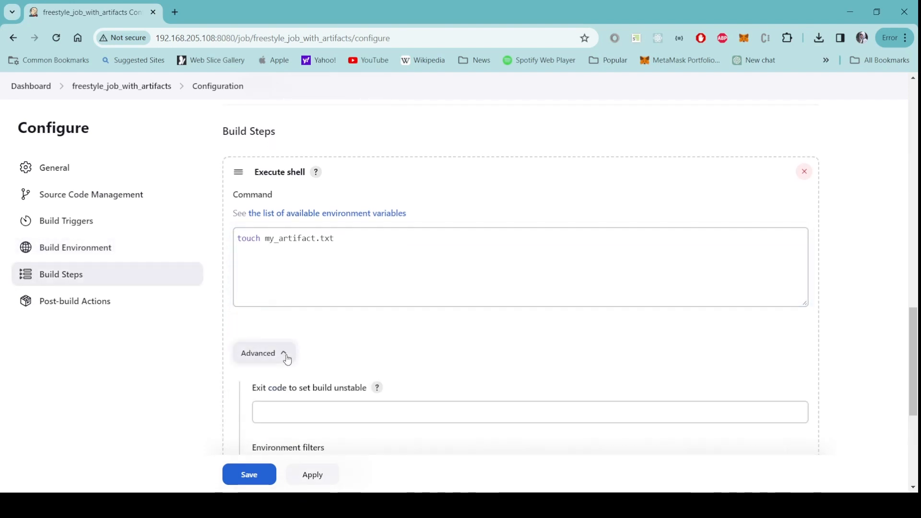
click(287, 361)
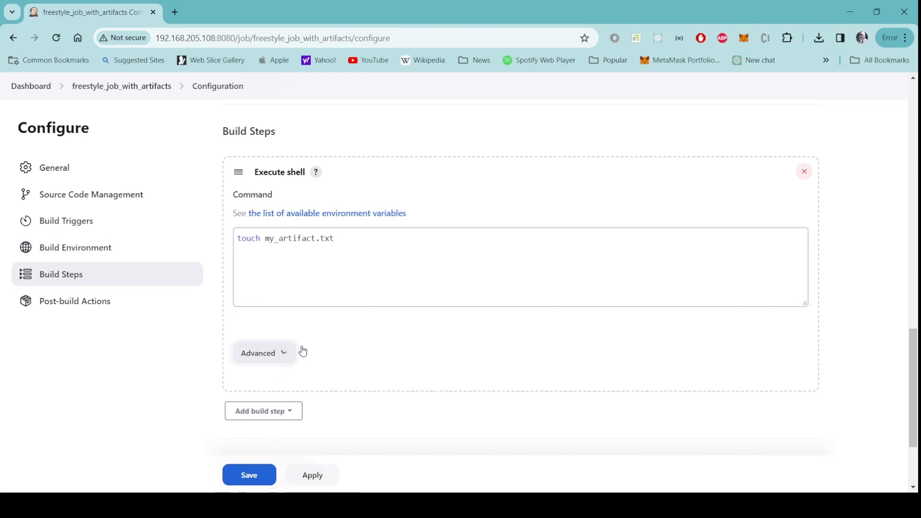
Step: Add a second Execute shell build step running echo "This is an important piece of text" >> my_artifact.txt
scroll(332, 341, down, 3)
click(292, 287)
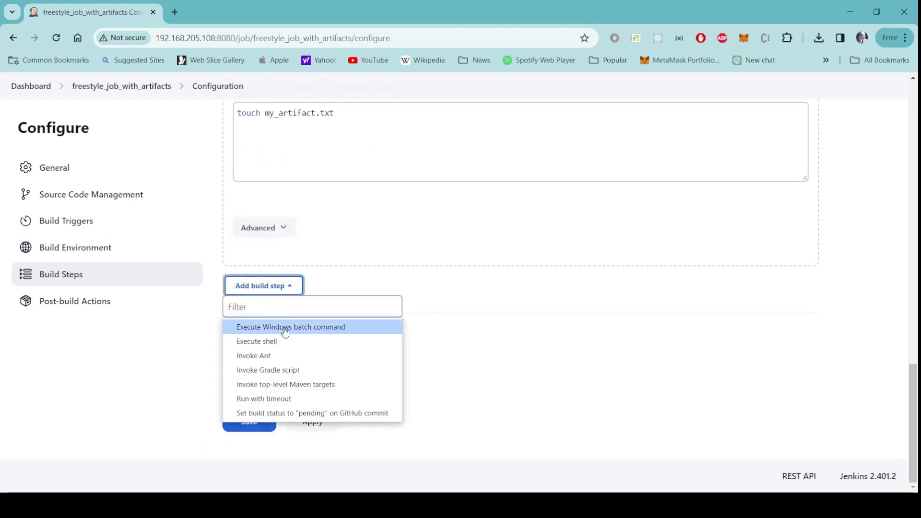
click(290, 344)
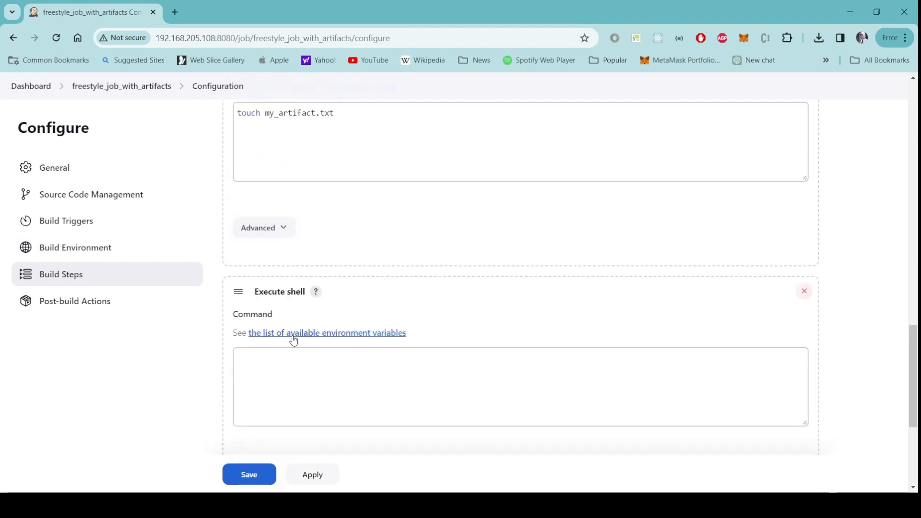
click(306, 372)
text(echo )
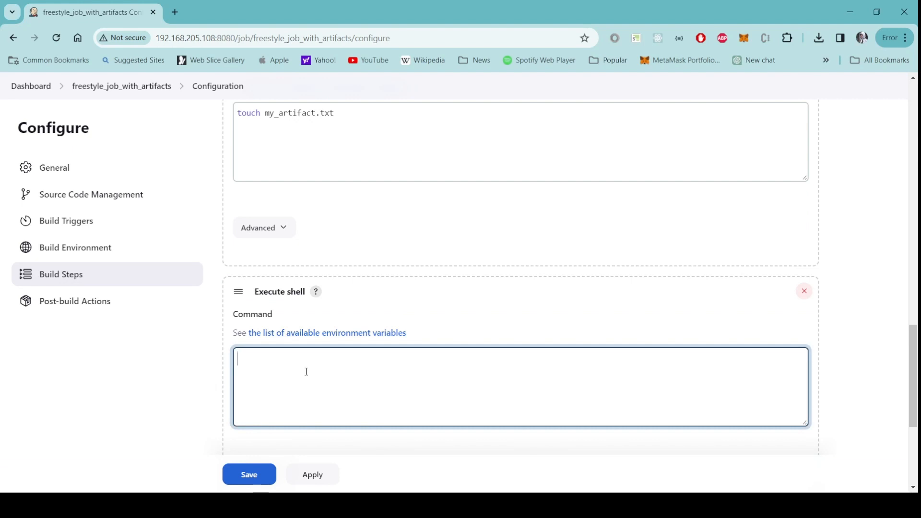
text("This is a n important pie)
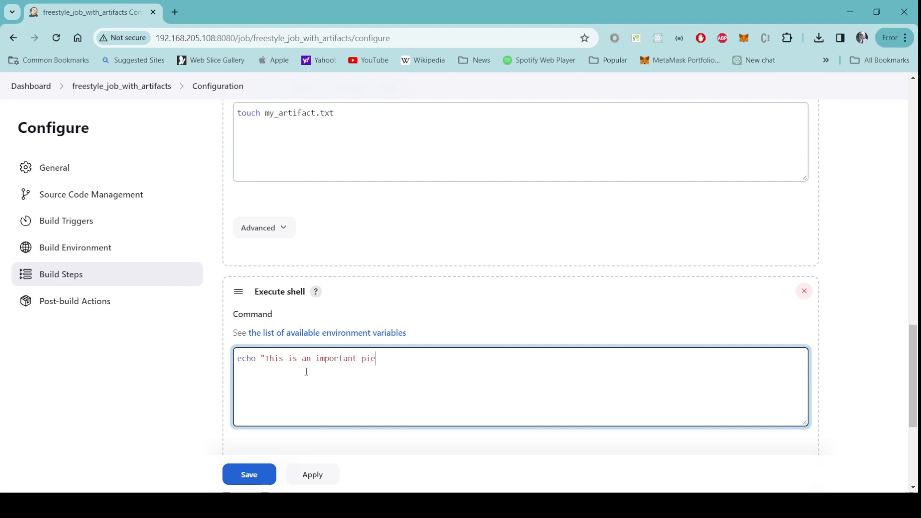
text(ce of text" >> my_artifact.txt)
click(267, 358)
drag(268, 359, 424, 359)
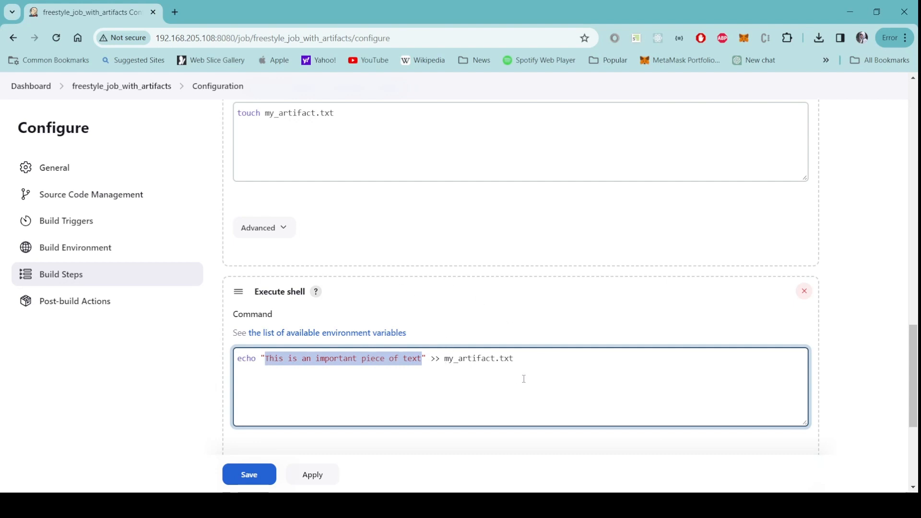
Step: Insert a first line echo $(date) >> my_artifact.txt into the second shell command
scroll(524, 379, down, 1)
click(249, 309)
key(Return)
key(Up)
text(echo )
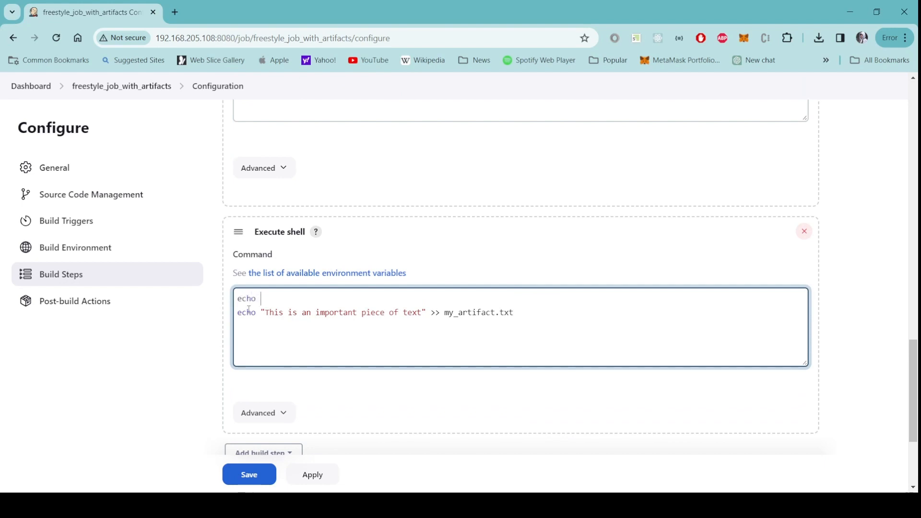
text($(date) >> my_artifact.txt)
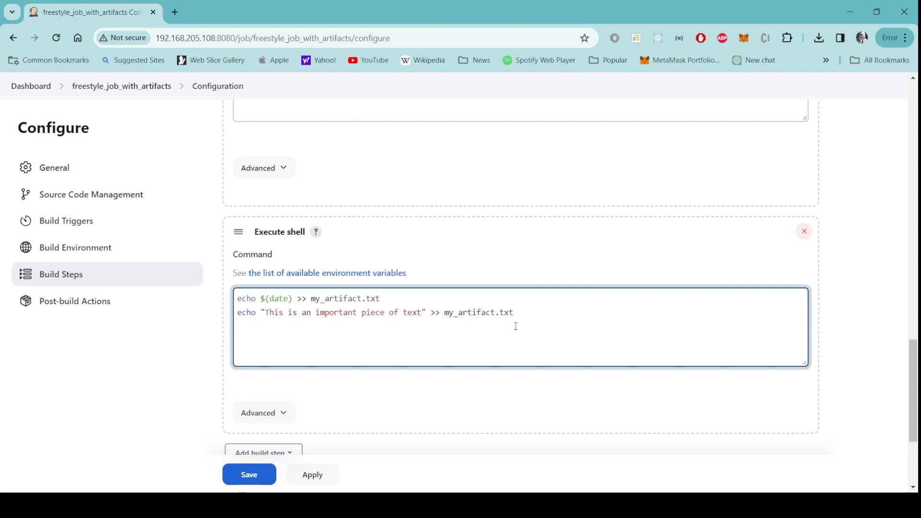
Step: Add an Archive the artifacts post-build action with my_artifact.txt as the files to archive
scroll(513, 326, down, 1)
scroll(509, 336, down, 1)
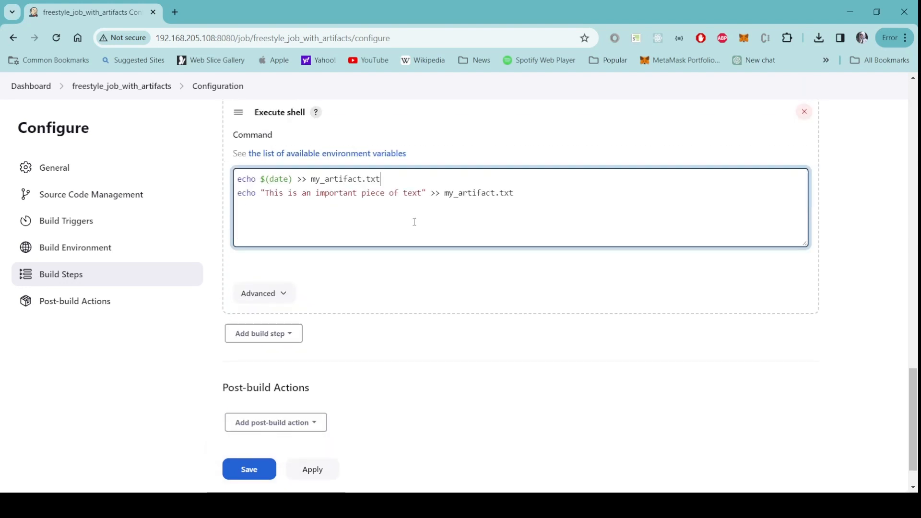
drag(515, 194, 447, 199)
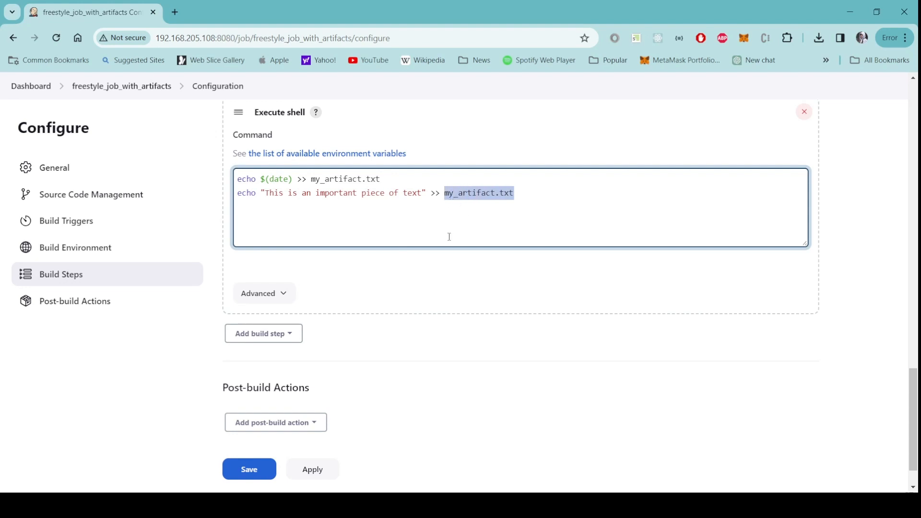
scroll(355, 381, down, 1)
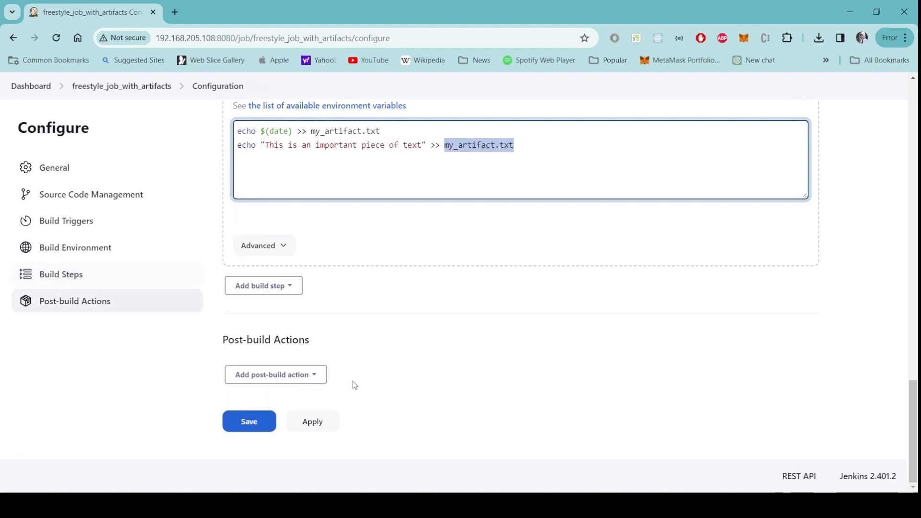
click(317, 377)
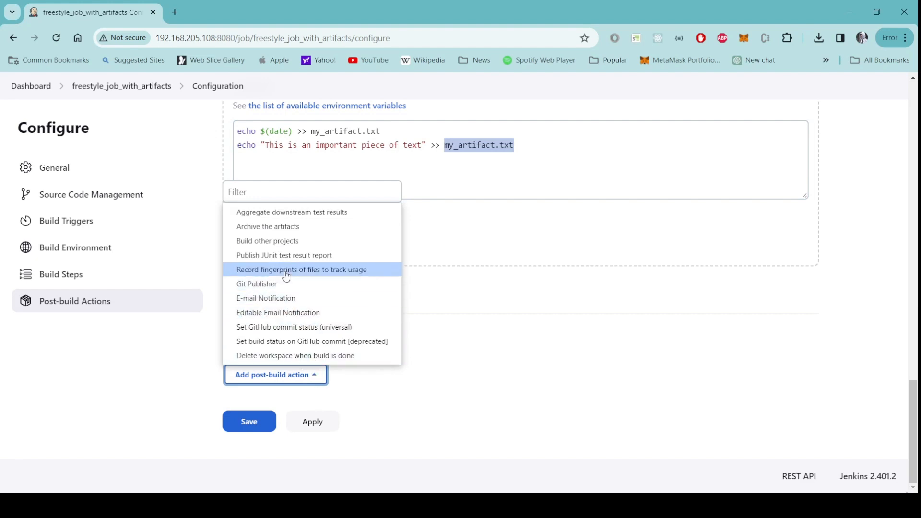
click(308, 232)
scroll(471, 326, down, 3)
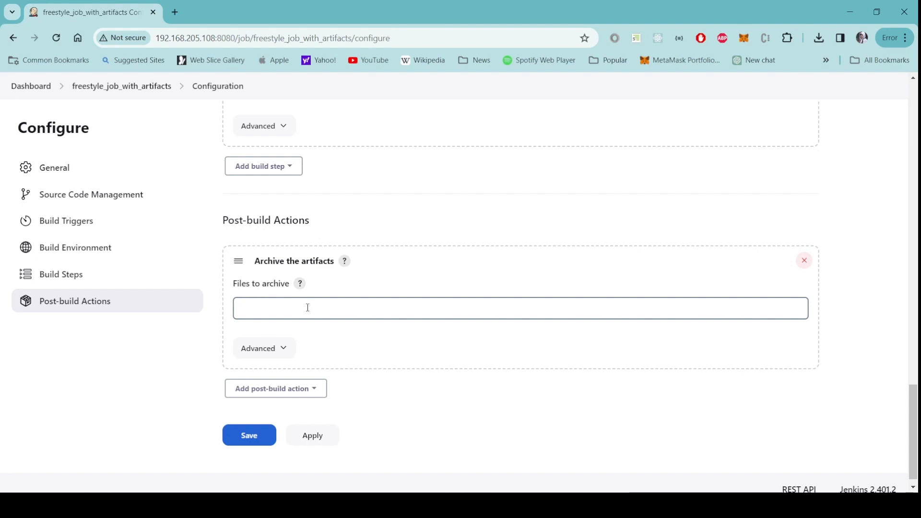
click(308, 308)
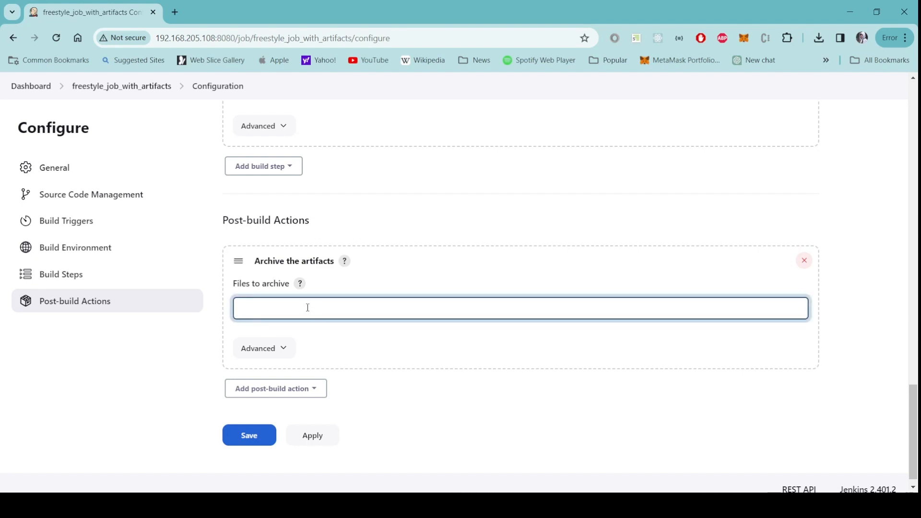
text(my_artifact.txt)
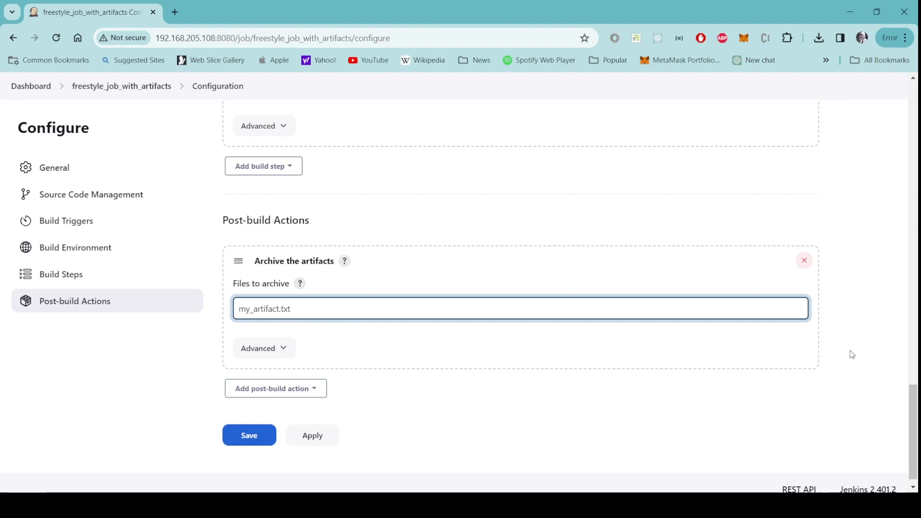
scroll(850, 355, up, 6)
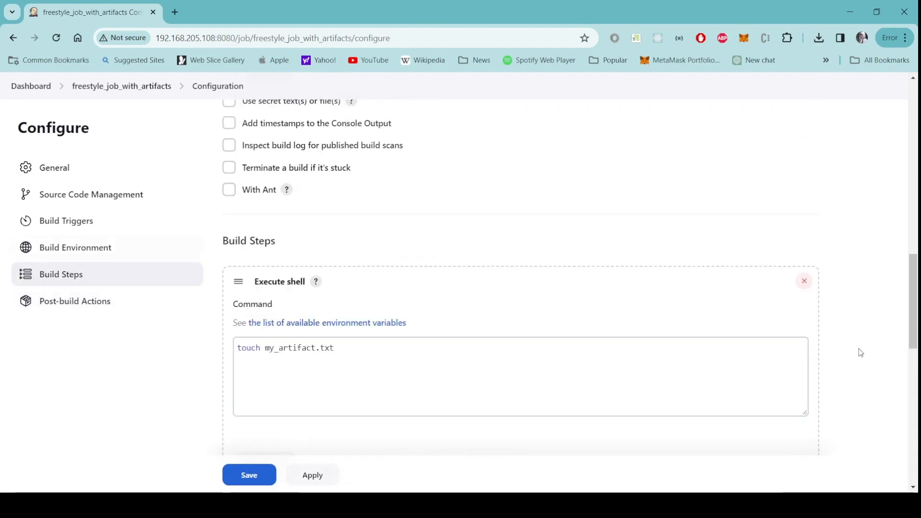
scroll(861, 352, up, 15)
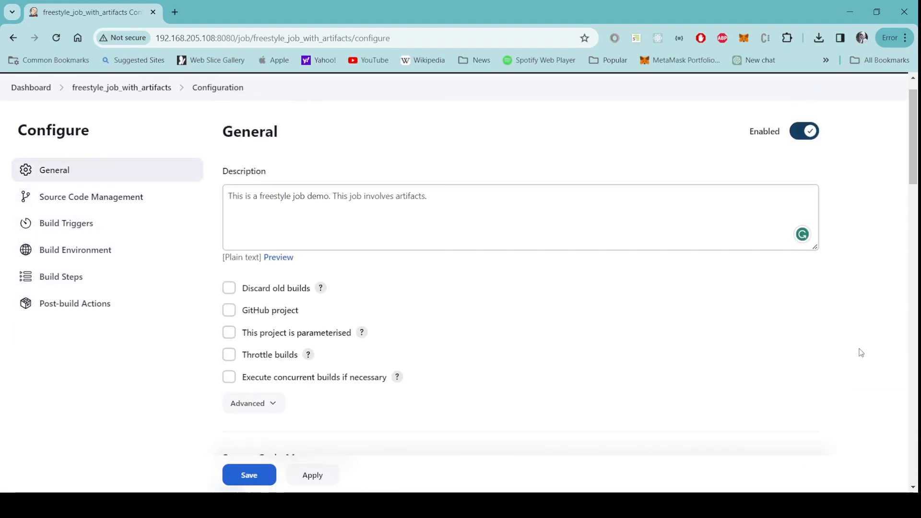
Step: Save the job configuration
scroll(861, 353, up, 1)
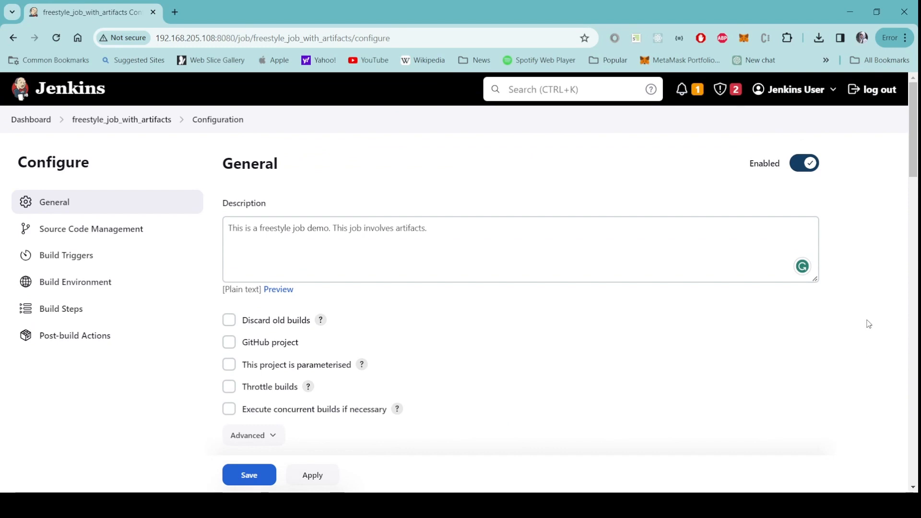
scroll(869, 324, down, 12)
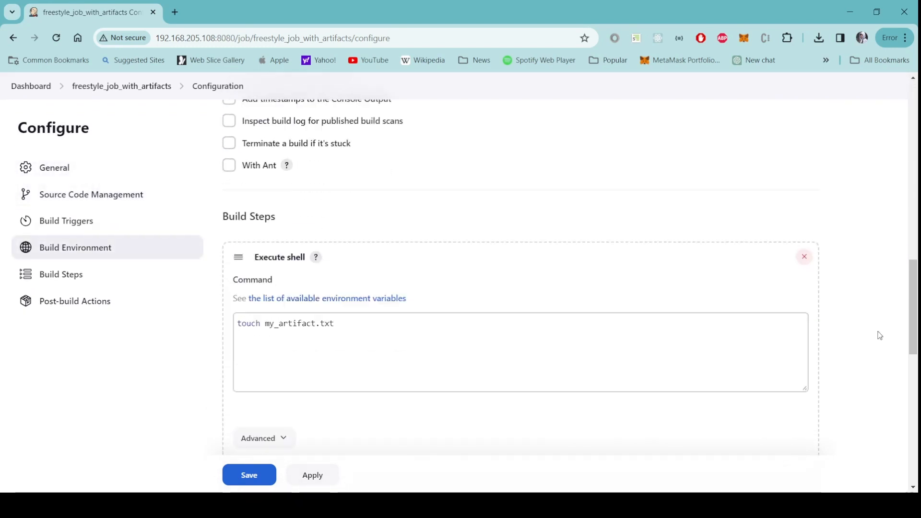
scroll(882, 336, down, 8)
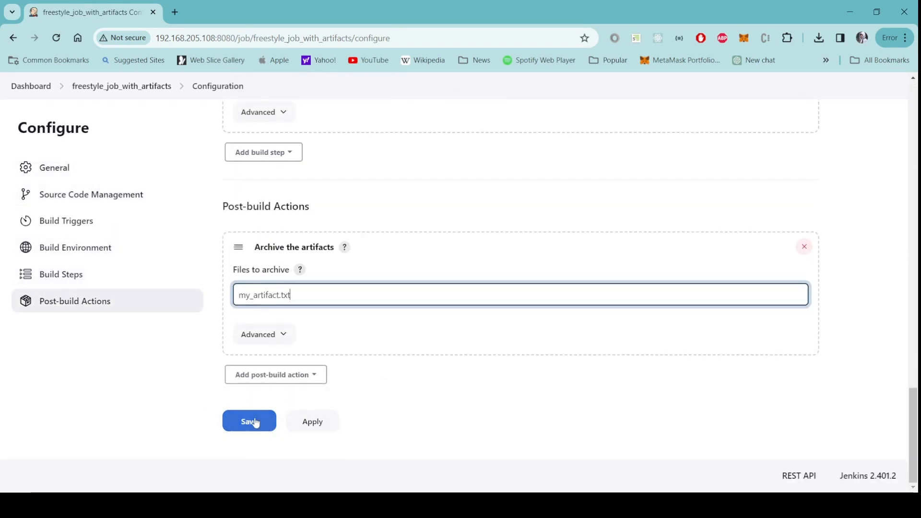
click(259, 423)
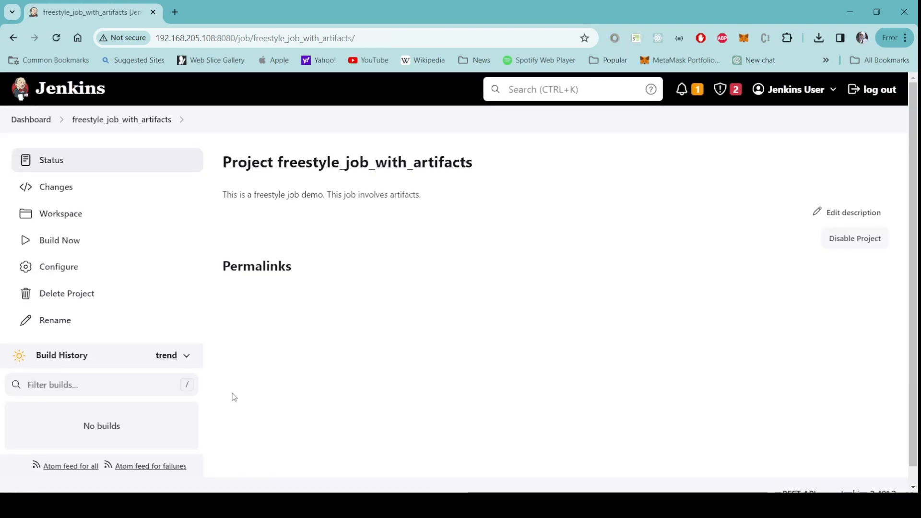
Step: Run a build of the job and open the console output of build #1
click(67, 245)
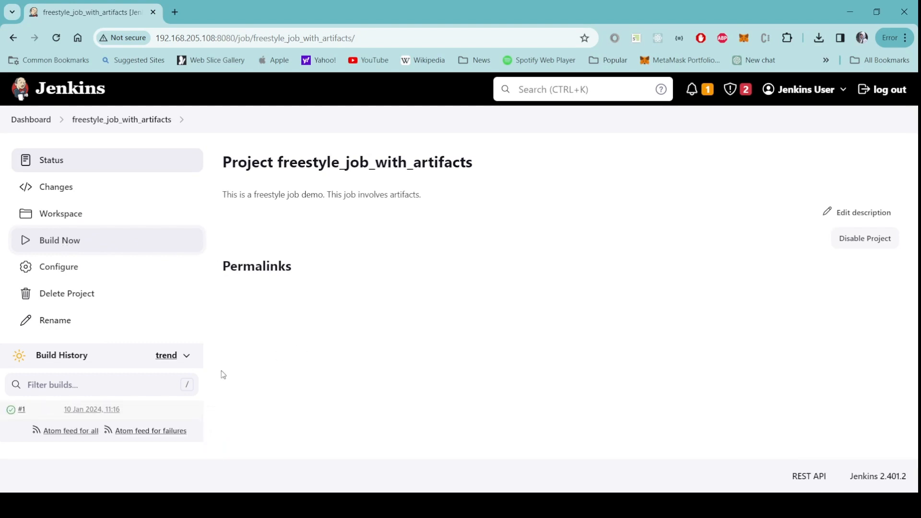
click(13, 413)
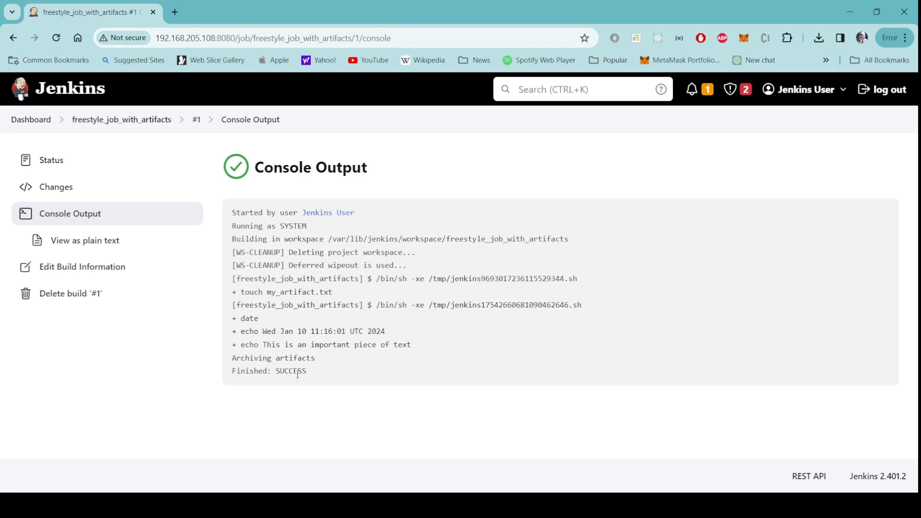
Step: Open build #1's page and view the contents of the archived my_artifact.txt artifact
drag(312, 373, 272, 371)
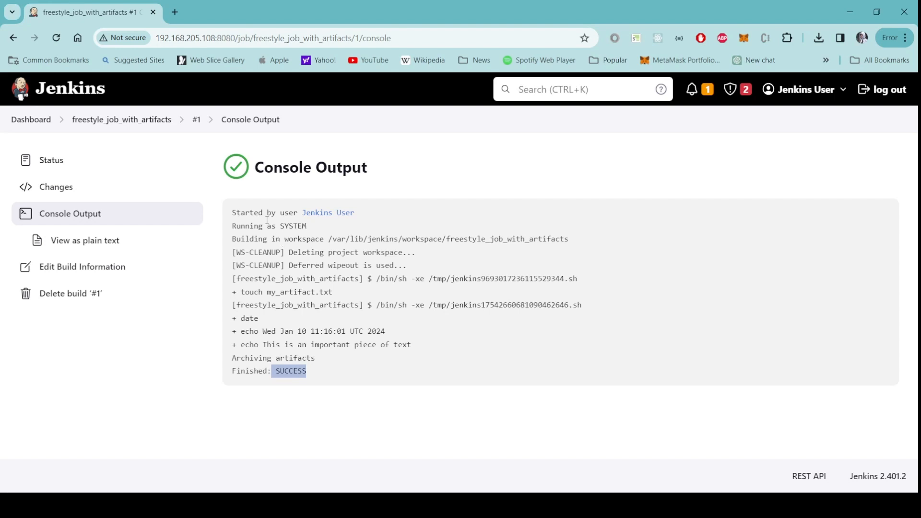
click(195, 122)
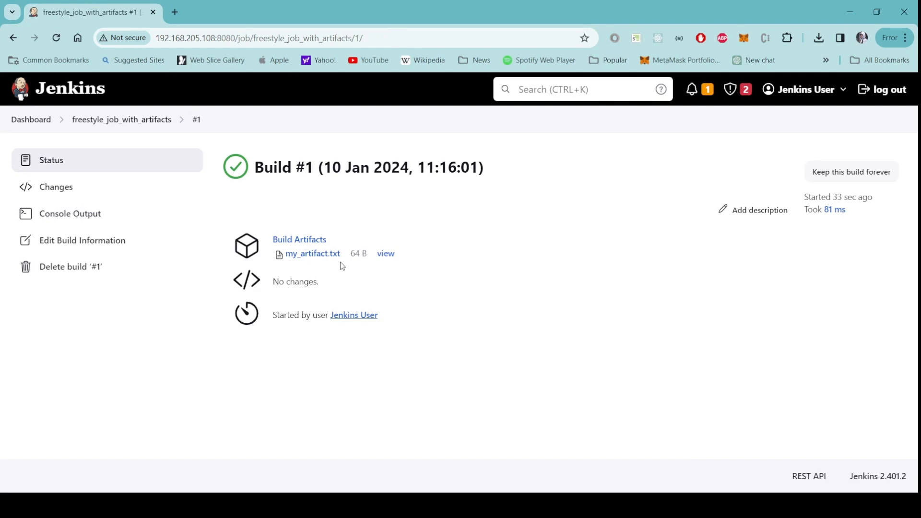
click(387, 254)
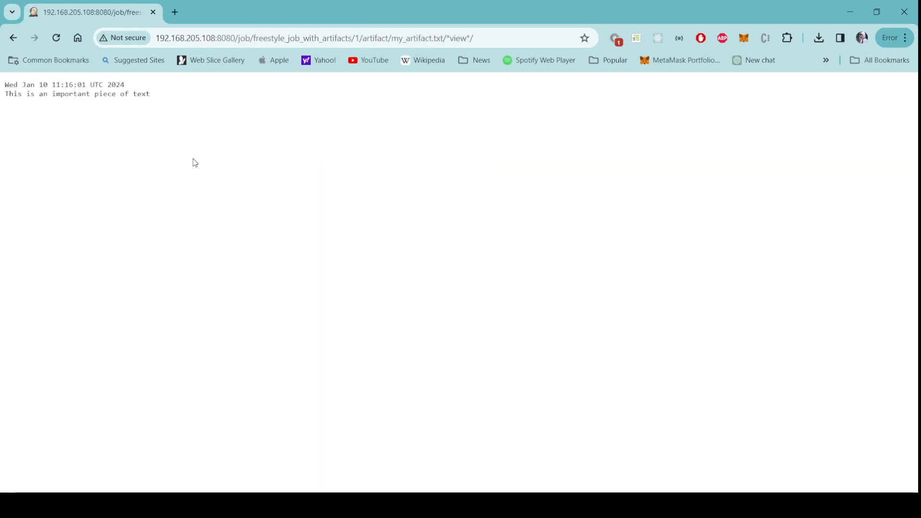
click(11, 40)
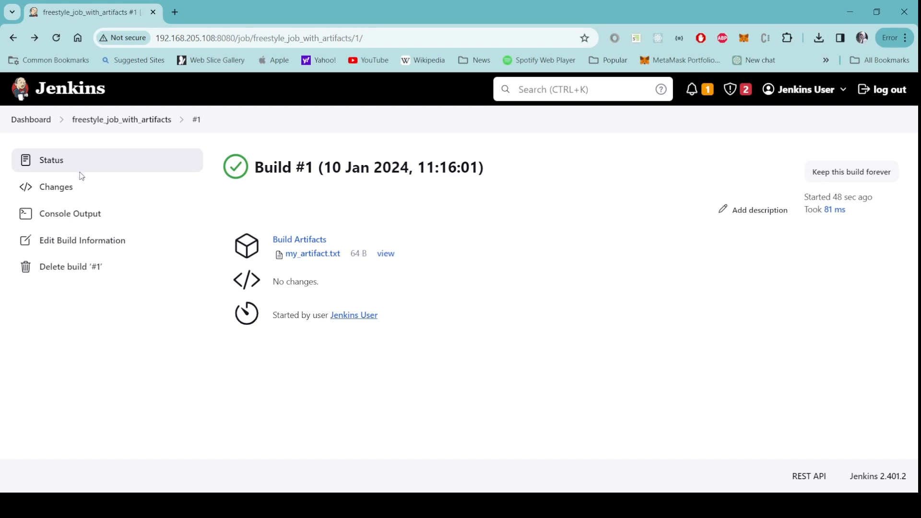
Step: Review build #1's console output, highlighting the workspace cleanup lines and the workspace path
click(85, 219)
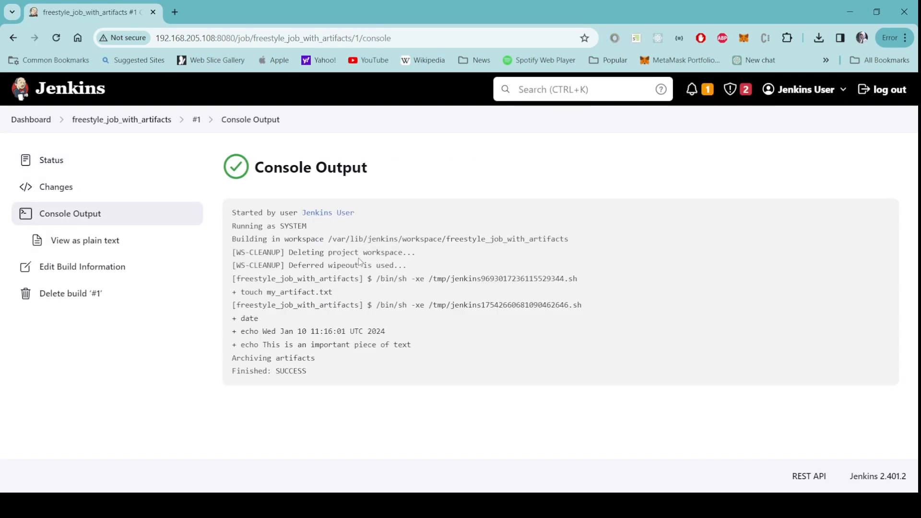
drag(233, 253, 412, 272)
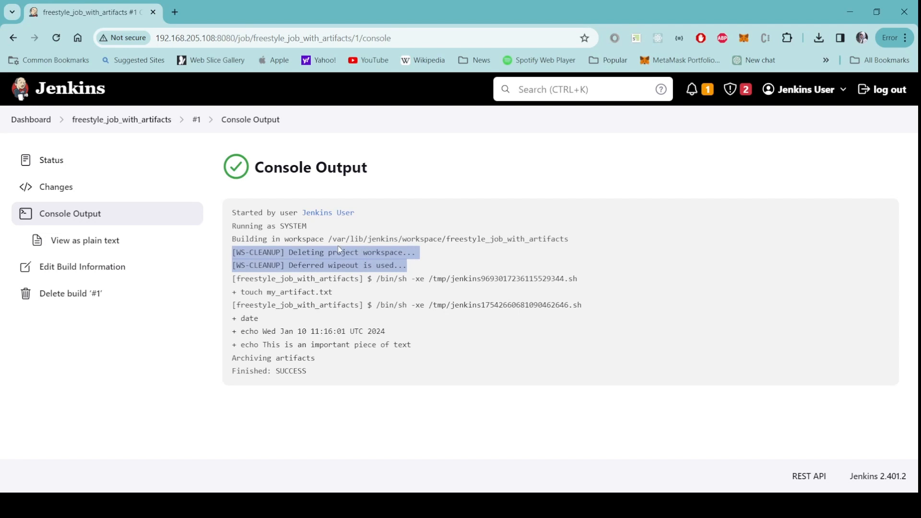
drag(328, 238, 571, 240)
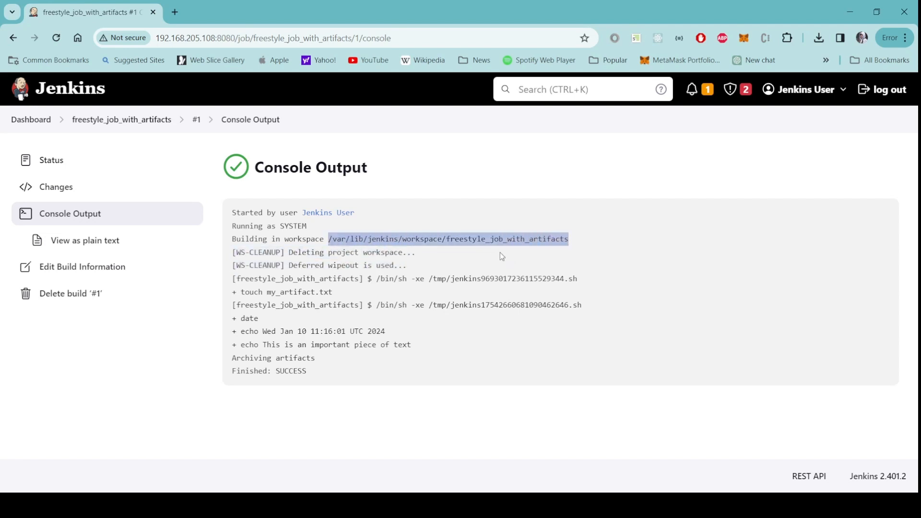
click(456, 261)
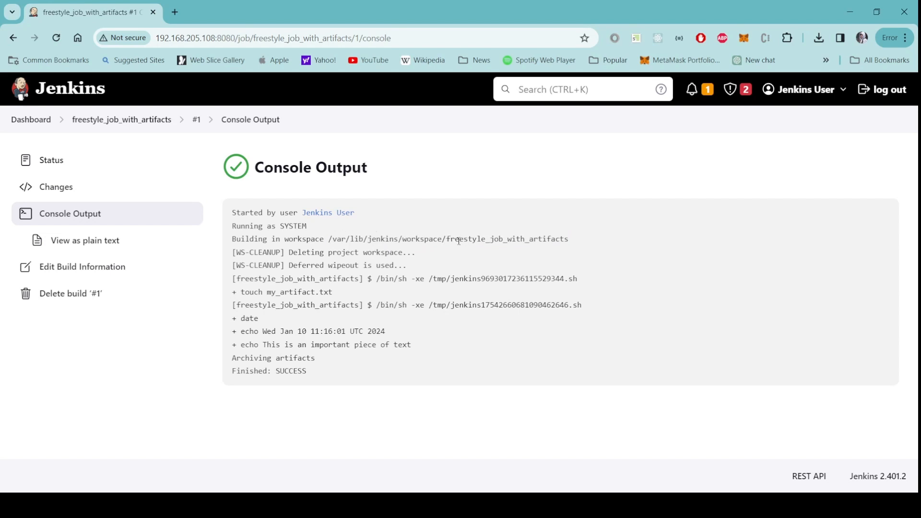
drag(448, 241, 572, 245)
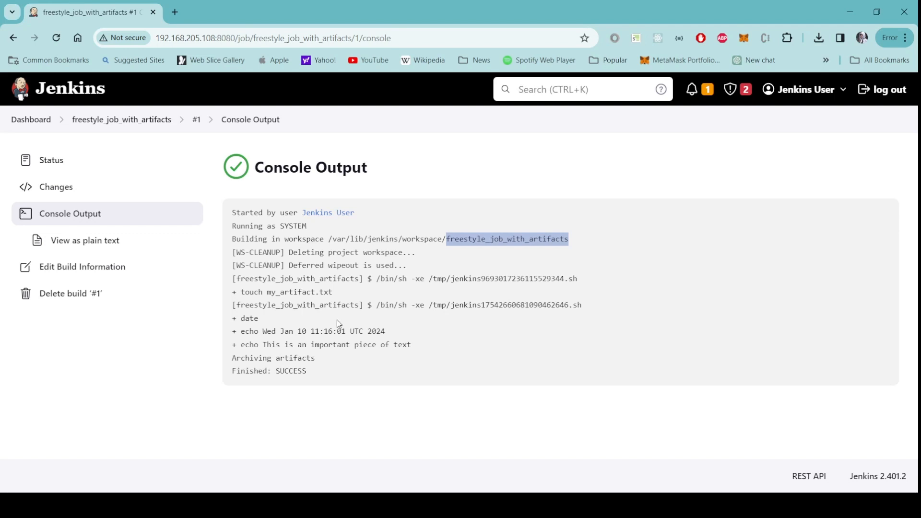
Step: Return to the dashboard and log out of Jenkins
click(32, 121)
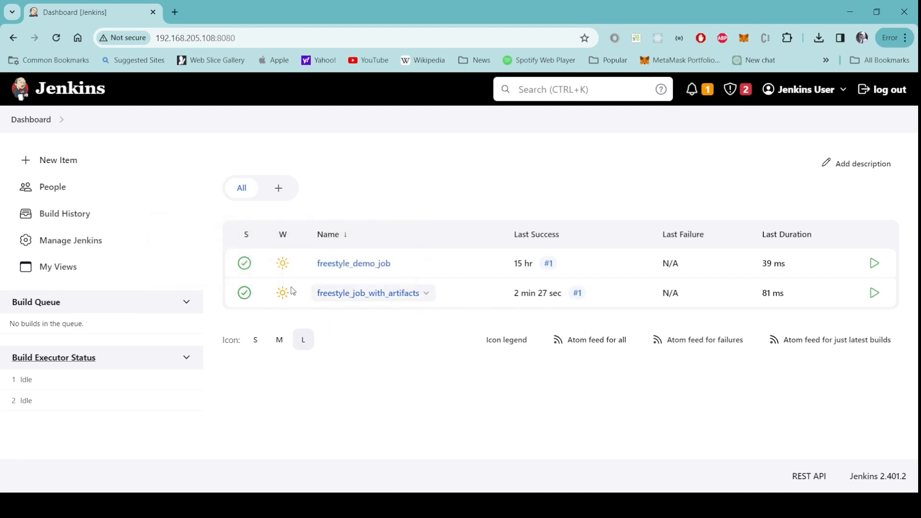
mouse_move(286, 300)
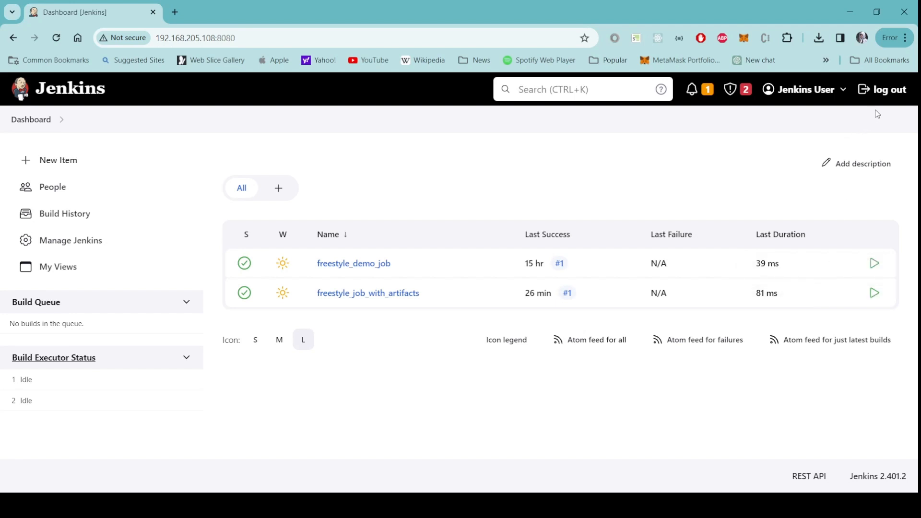
click(890, 91)
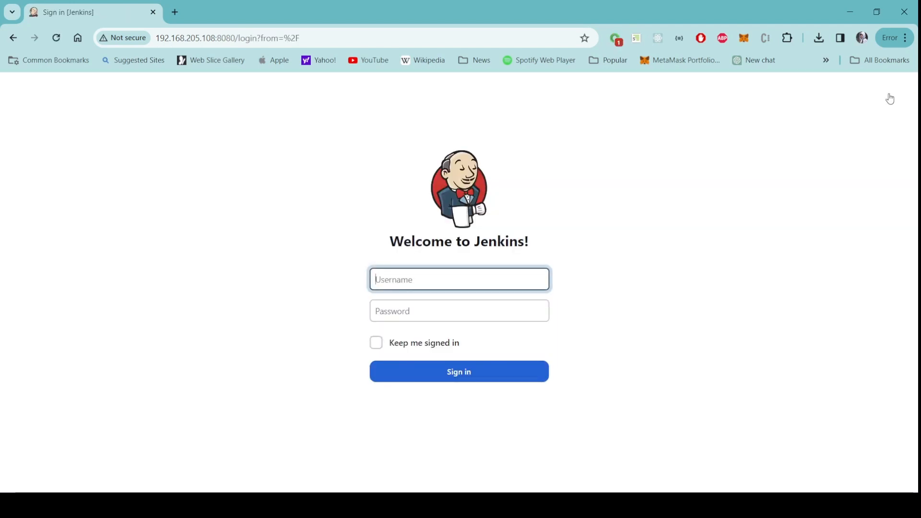